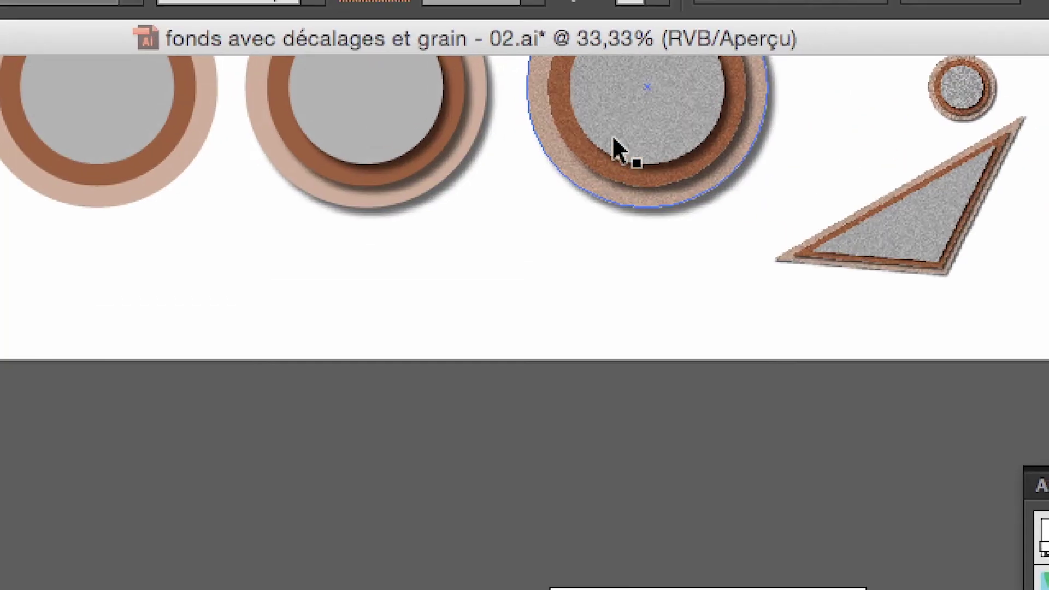
Step: Duplicate the grainy three-ring circle into the empty area below the artboard
click(613, 140)
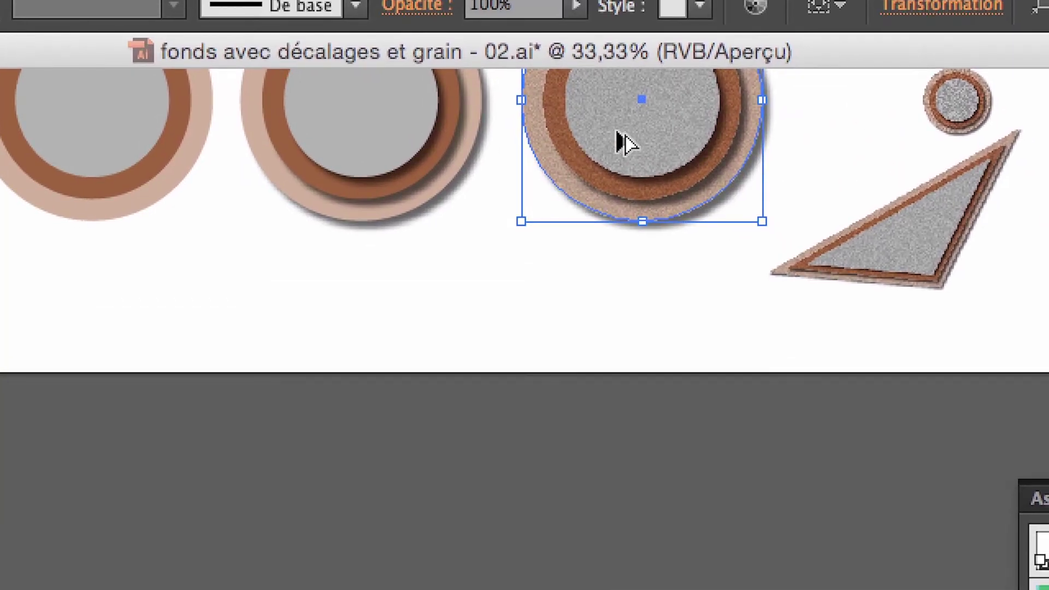
drag(619, 134, 402, 384)
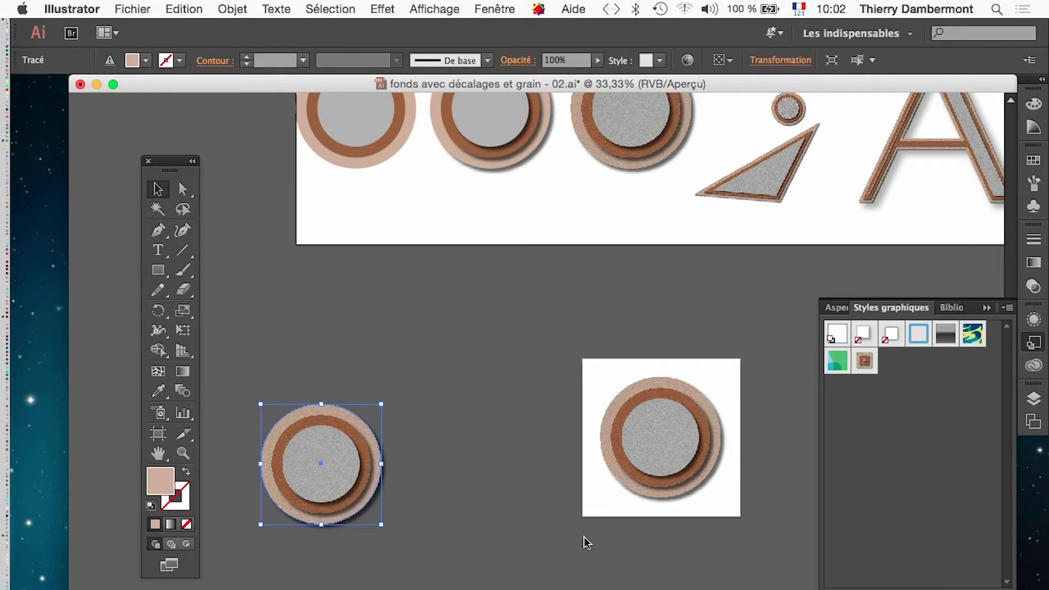
Step: Detach the Appearance (Aspect) panel and examine the effects applied to each of the circle copy's three fills
click(1034, 320)
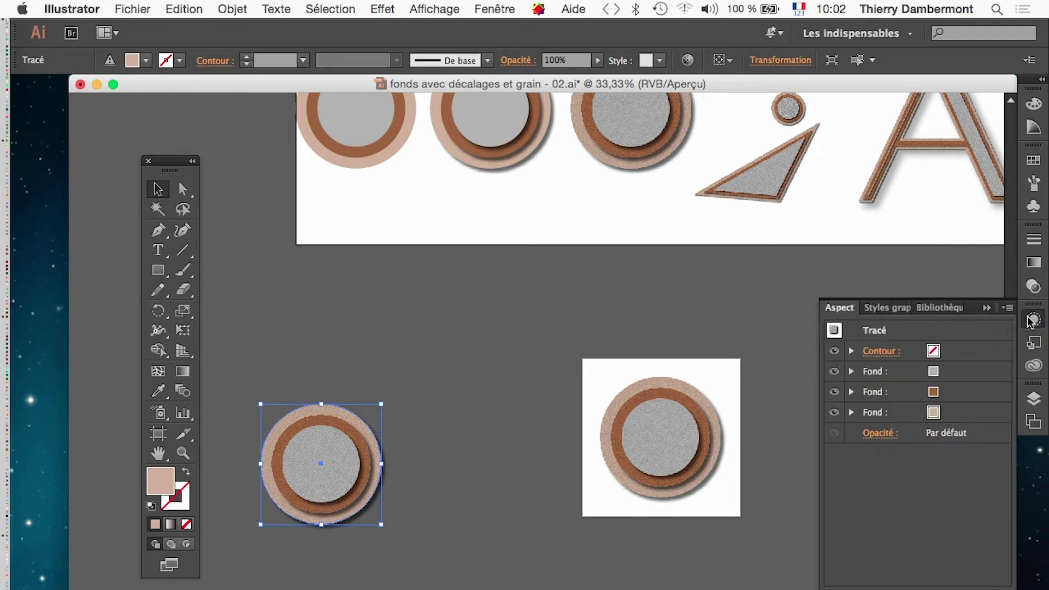
drag(861, 311, 469, 302)
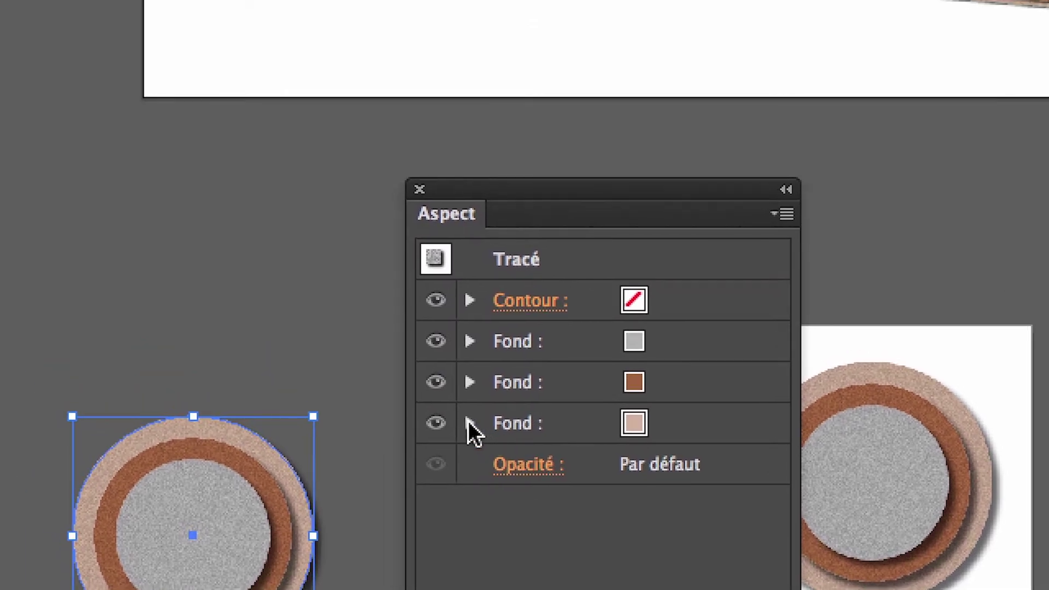
click(420, 354)
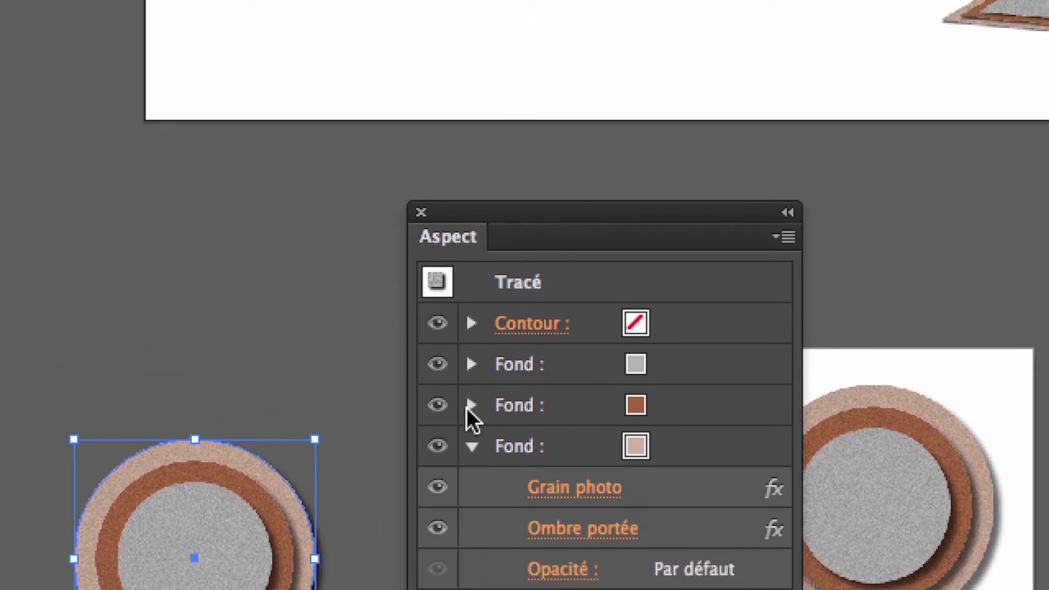
click(470, 406)
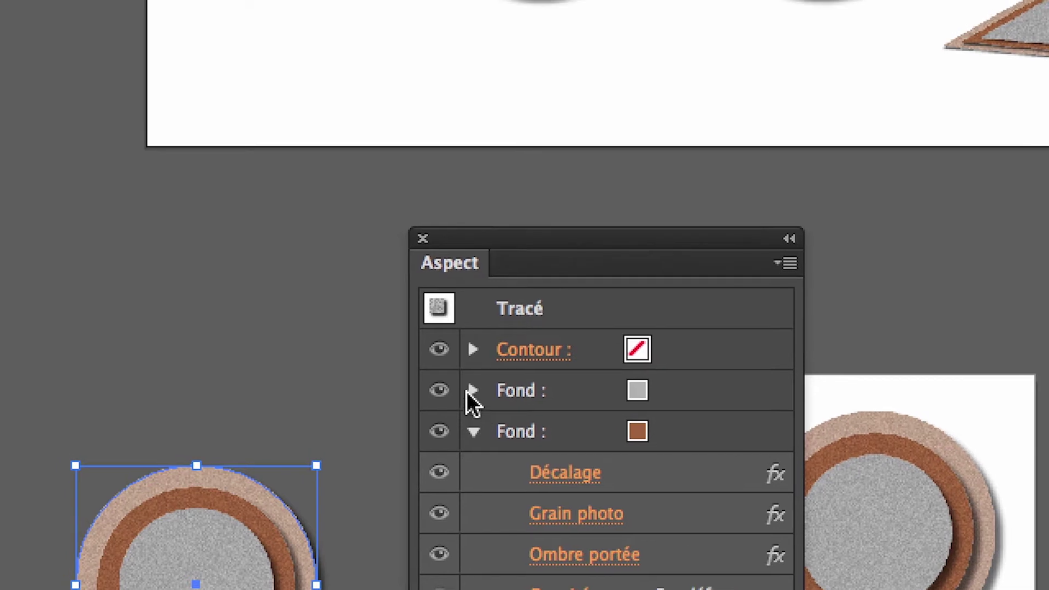
click(471, 392)
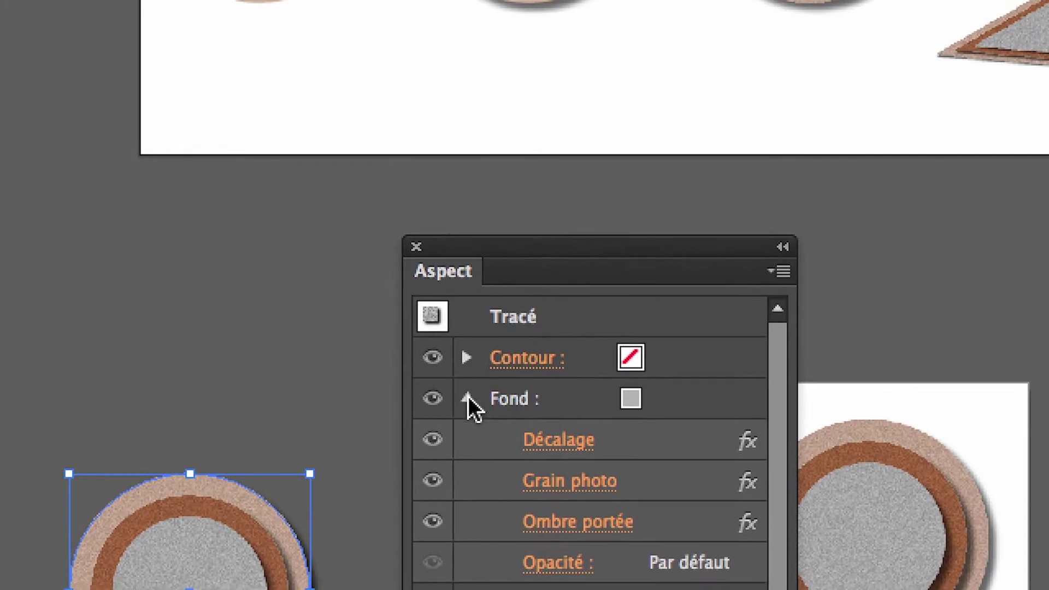
click(443, 143)
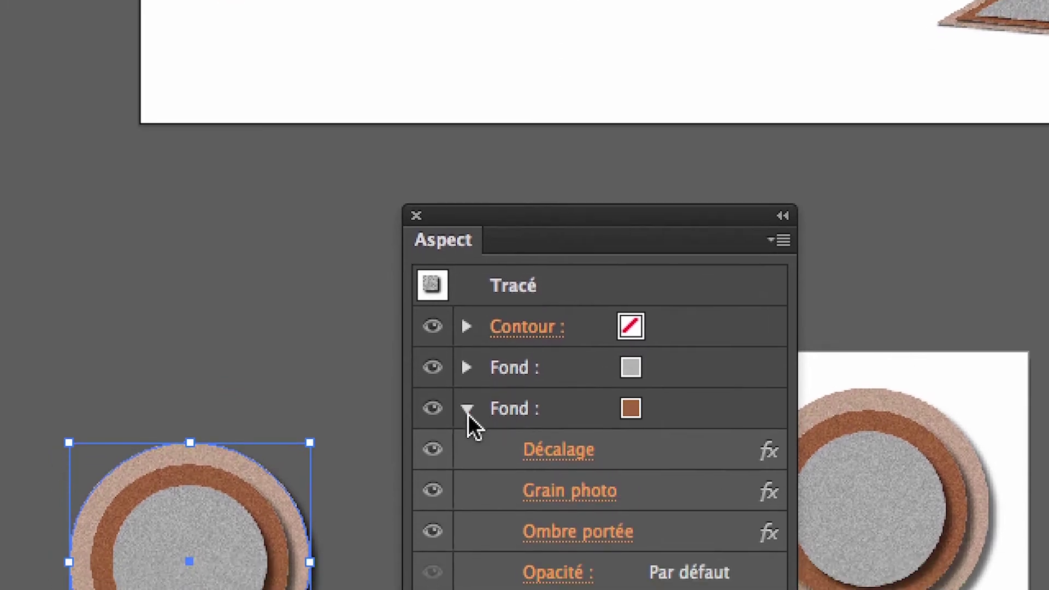
click(468, 411)
click(468, 450)
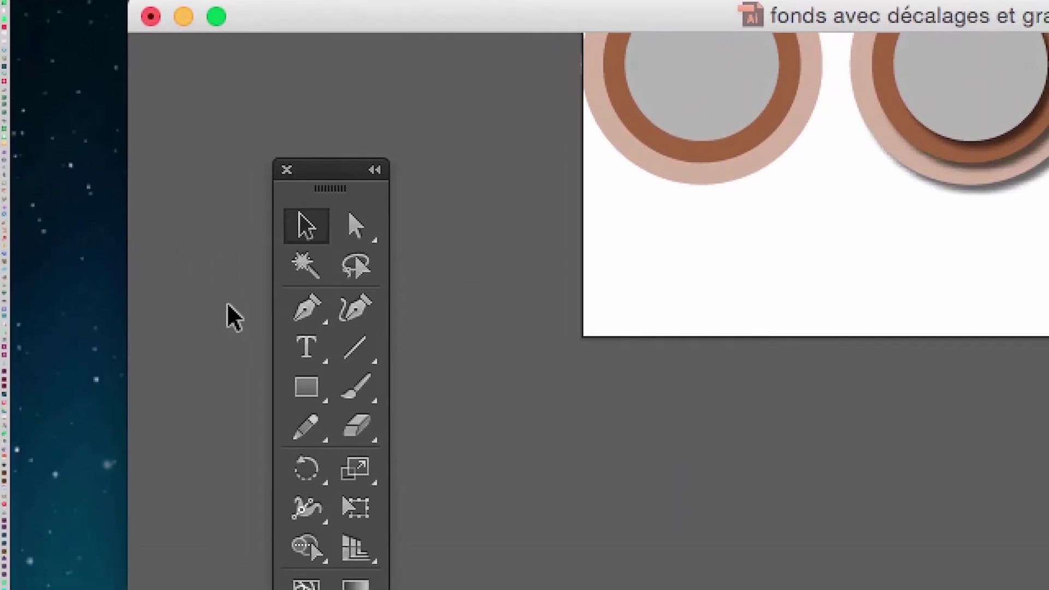
Step: Draw a plain rectangle that completely covers the circle copy, and deselect it
click(306, 388)
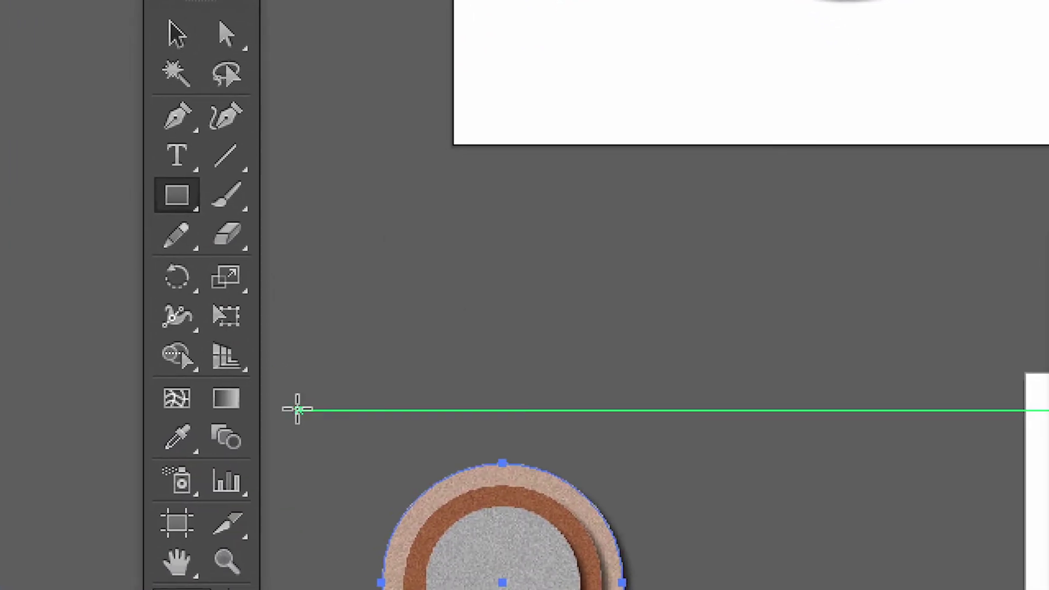
drag(375, 547, 721, 589)
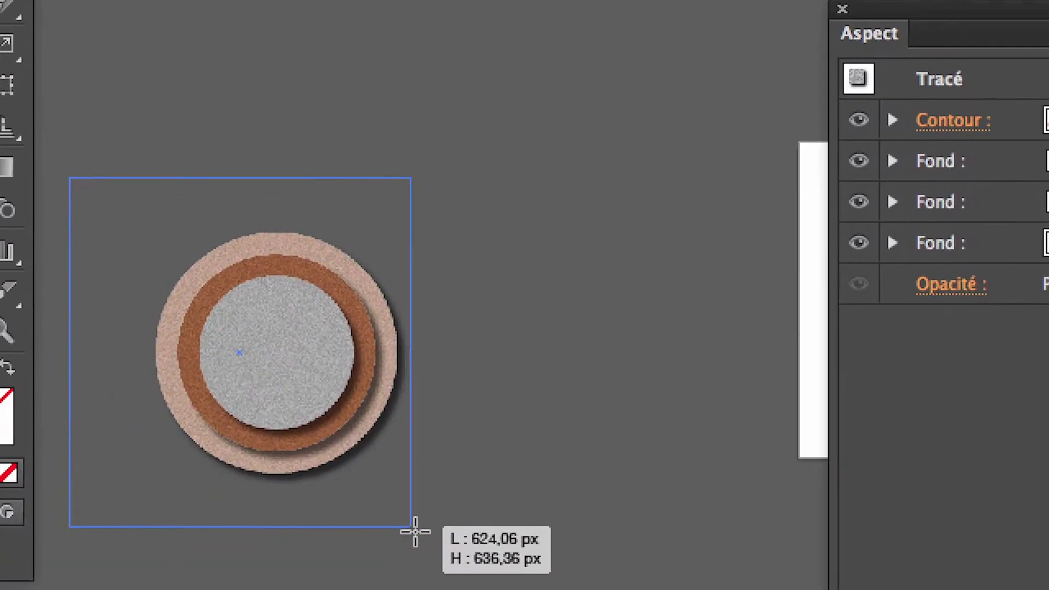
drag(415, 531, 506, 556)
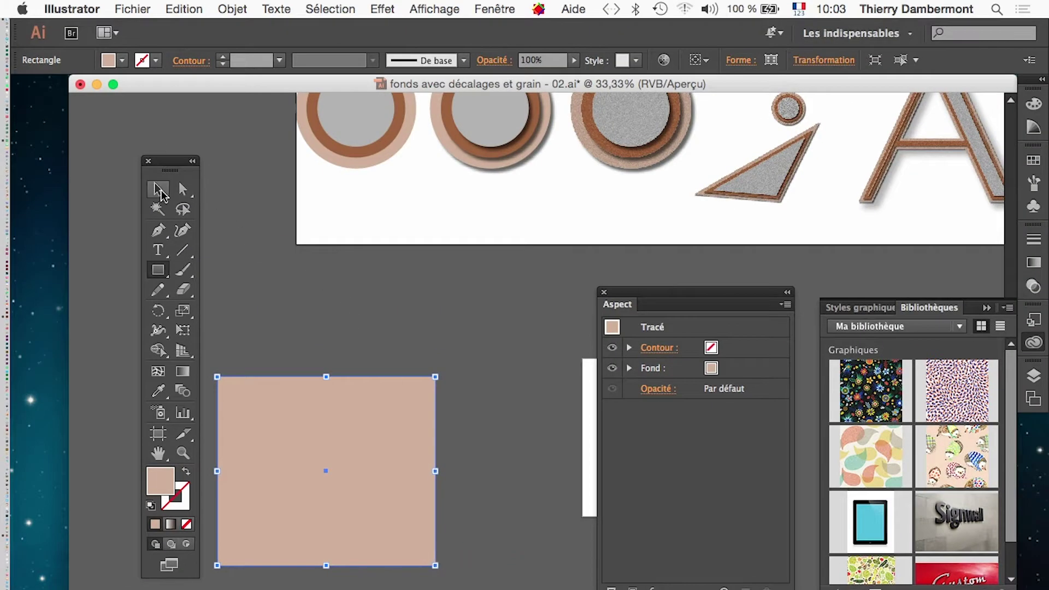
click(158, 189)
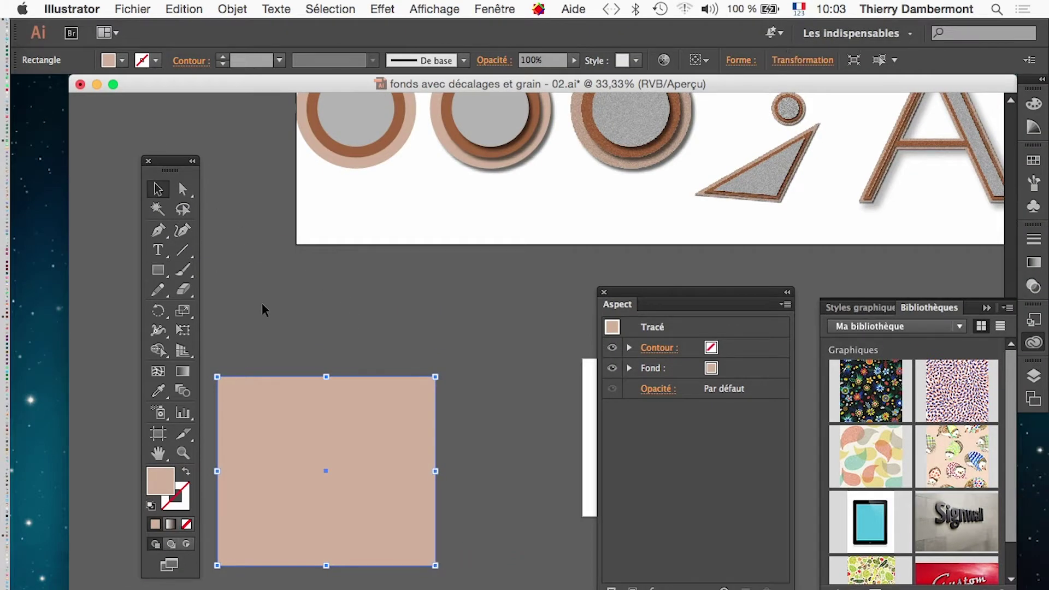
click(265, 310)
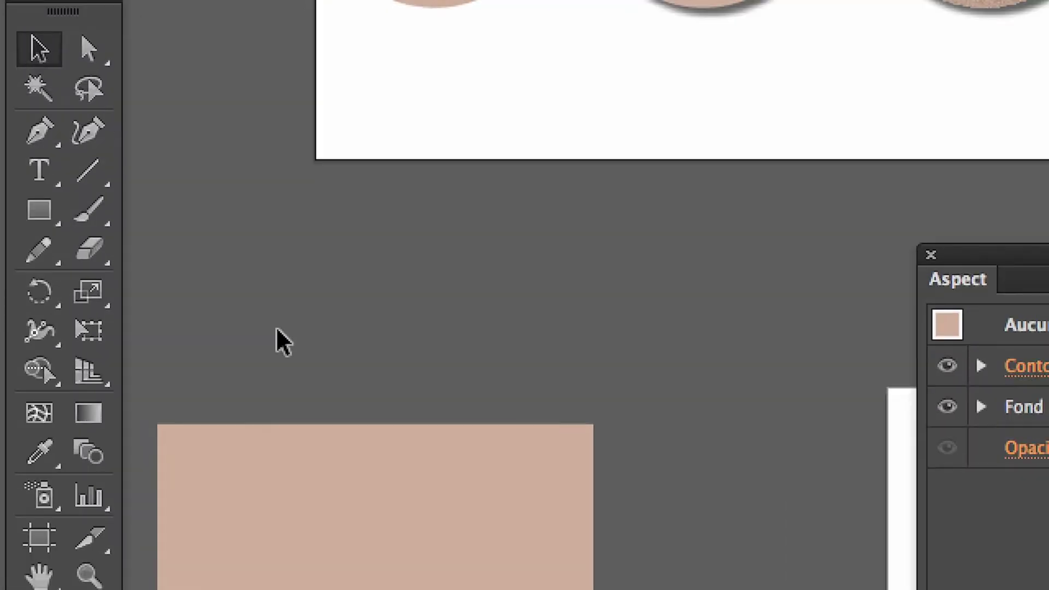
Step: Select the rectangle together with the circle copy hidden beneath it, toggling the bounding box off and on
drag(260, 325, 392, 496)
drag(356, 444, 358, 446)
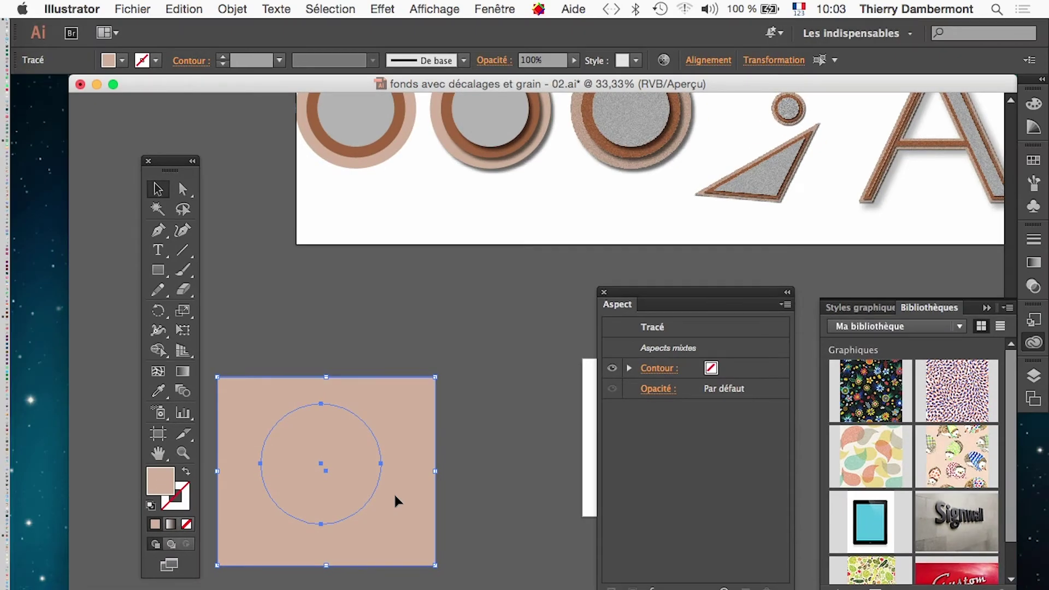
key(super+shift+b)
key(super+shift+b)
Step: Detach and enlarge the Layers (Calques) panel, and add a new layer above Calque 1
click(1034, 376)
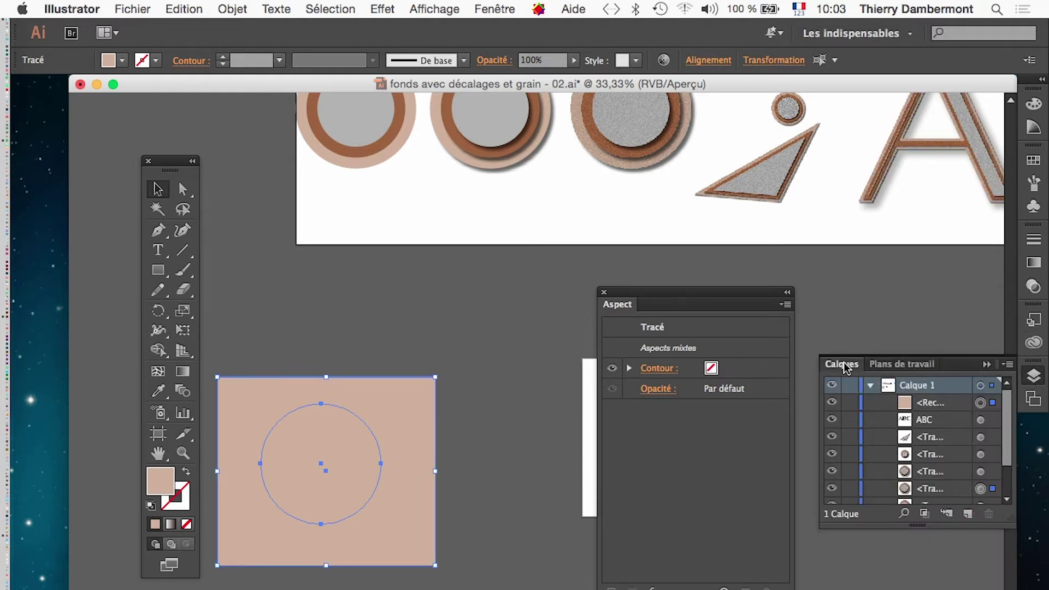
drag(838, 362, 443, 182)
drag(619, 348, 735, 514)
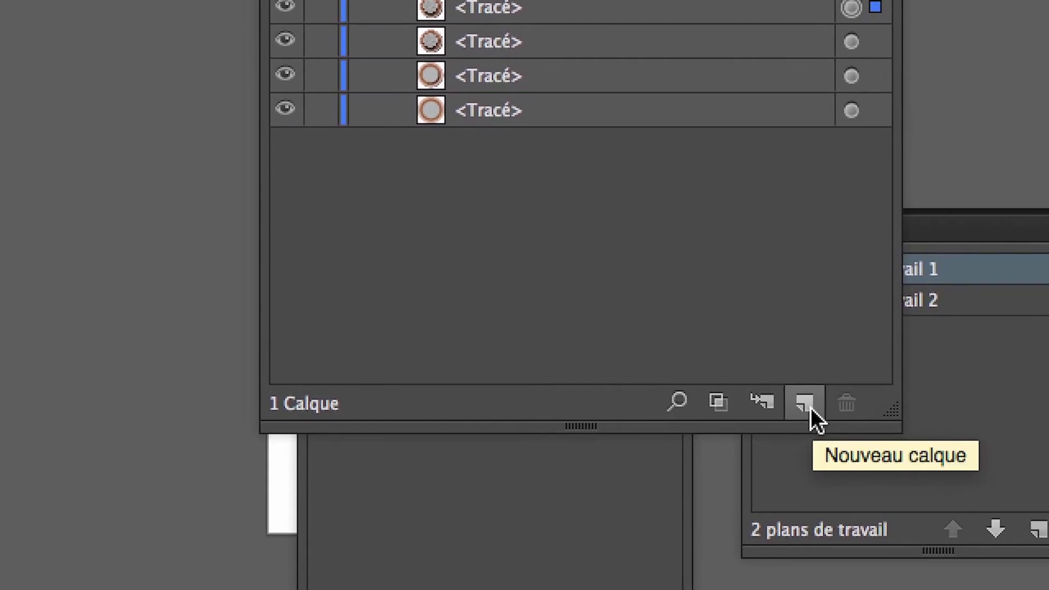
click(811, 407)
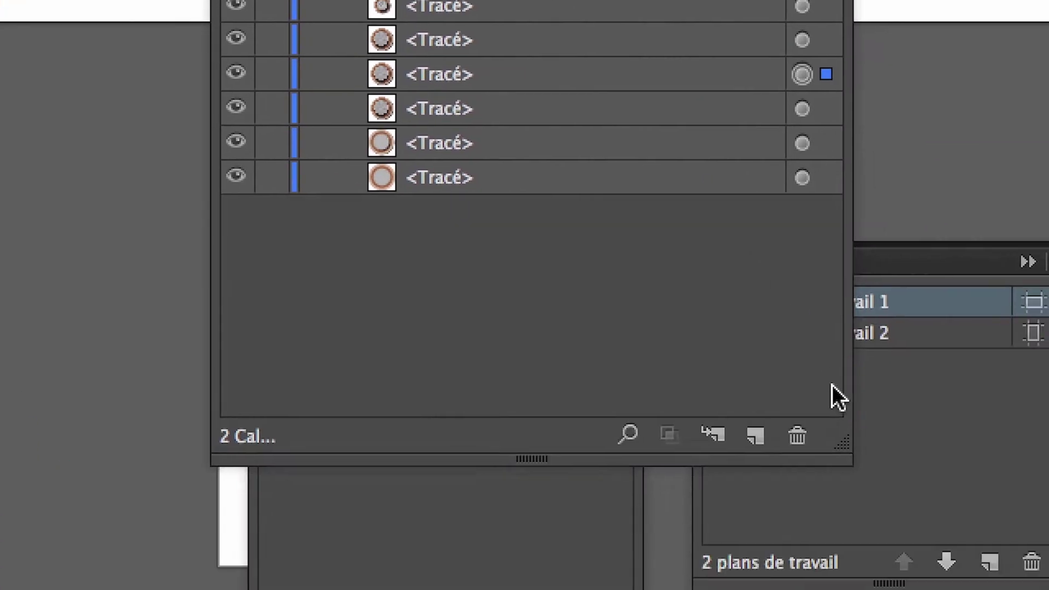
drag(841, 444, 704, 230)
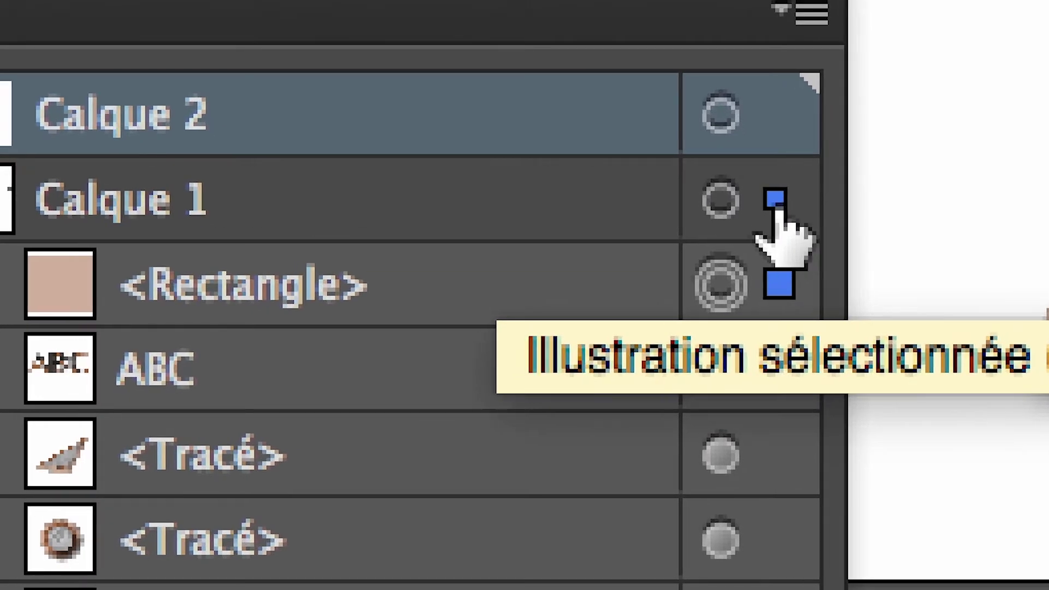
Step: Try to move the selected rectangle and circle copy onto Calque 2, and undo the move
drag(776, 209, 779, 134)
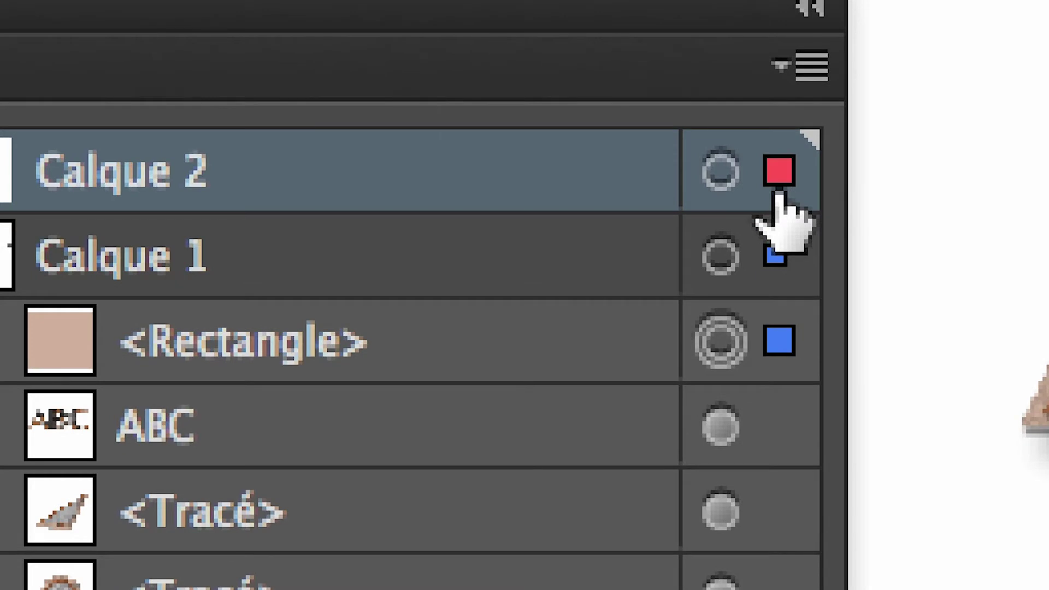
drag(779, 192, 779, 192)
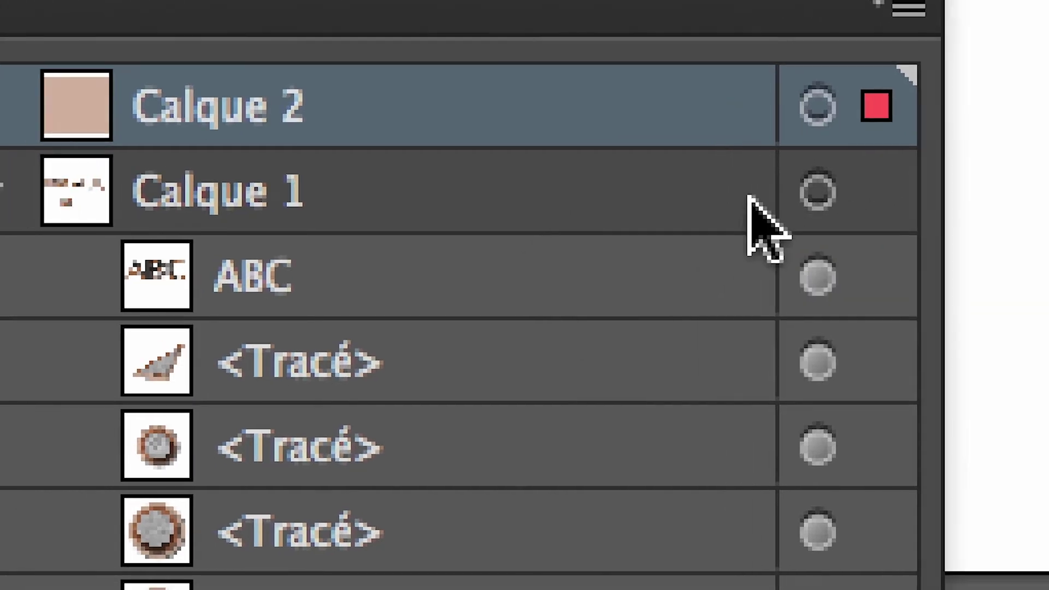
key(super+z)
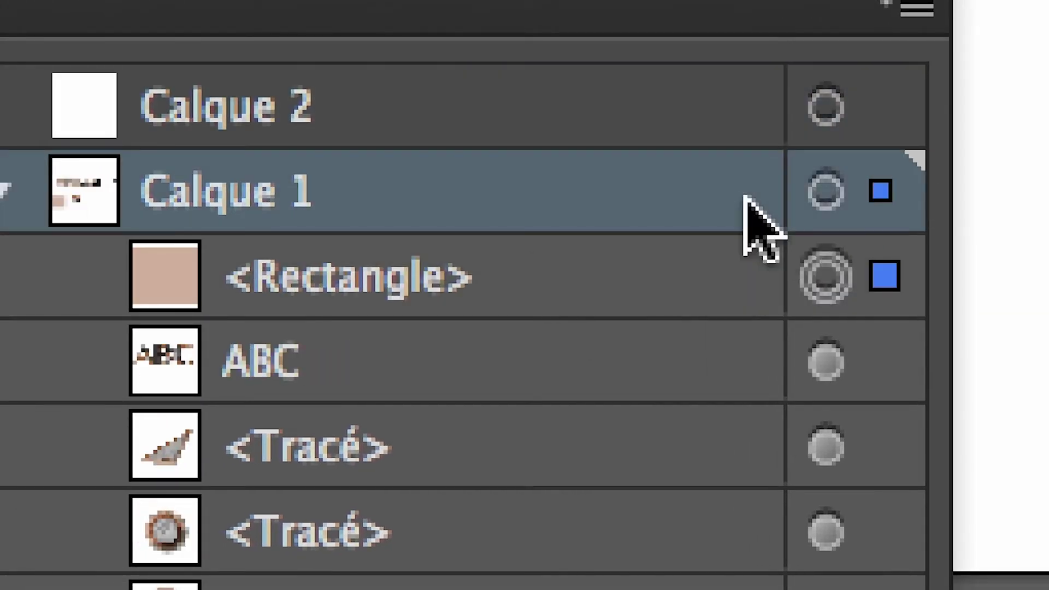
Step: Move the selected rectangle and circle copy from Calque 1 to Calque 2, and expand Calque 2's contents
click(779, 309)
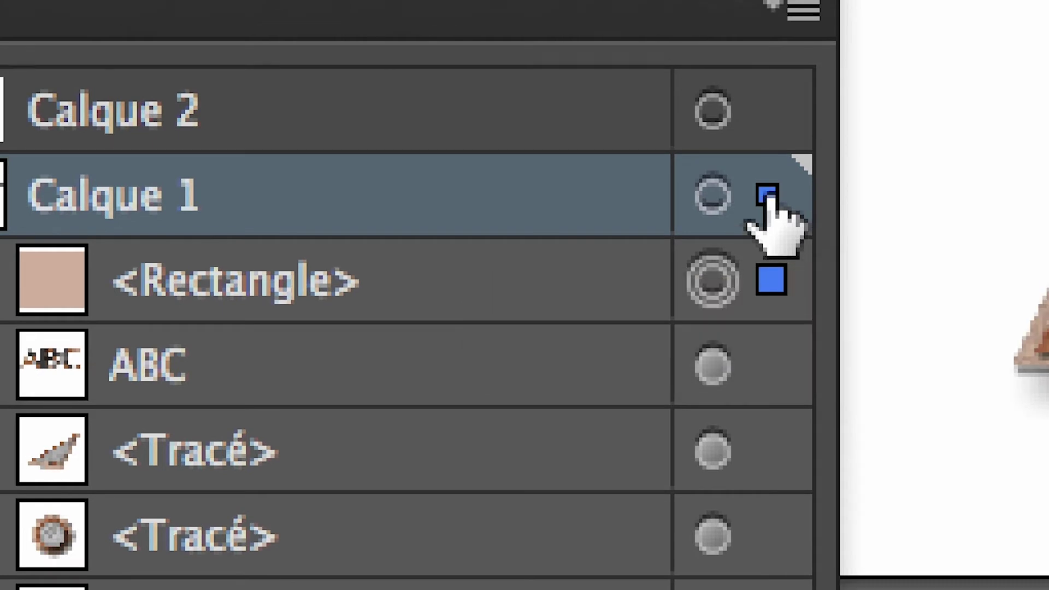
drag(768, 194, 768, 131)
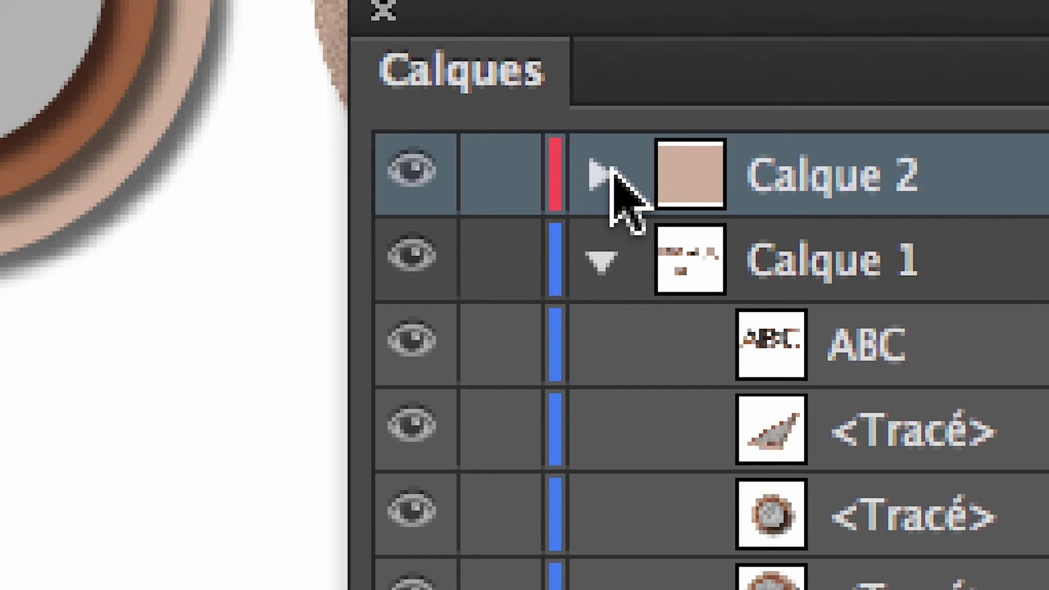
click(604, 172)
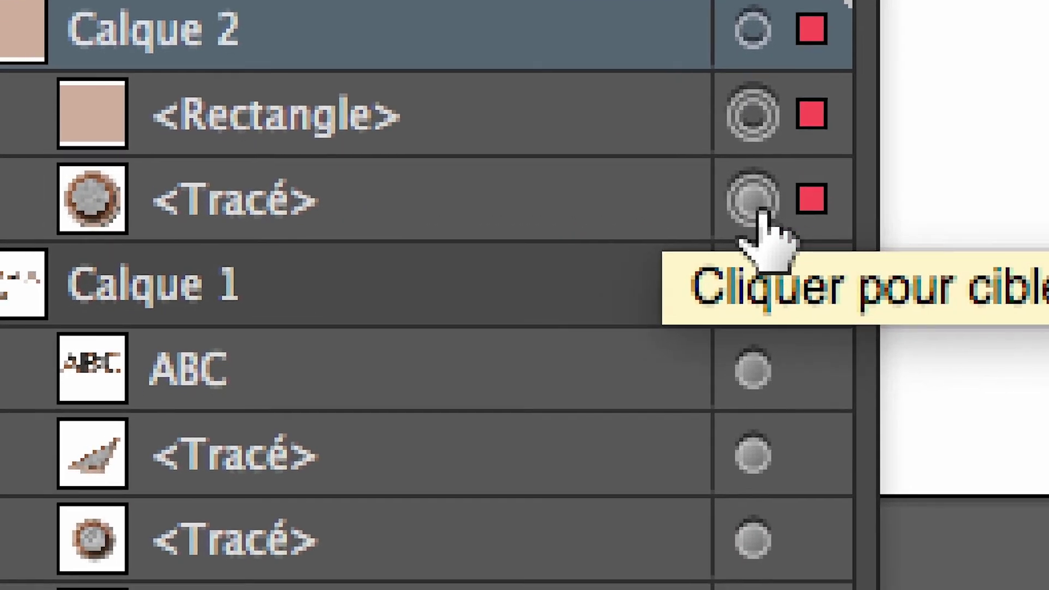
Step: Try to move the circle copy's appearance onto the rectangle in Calque 2, and return it to the circle
click(759, 210)
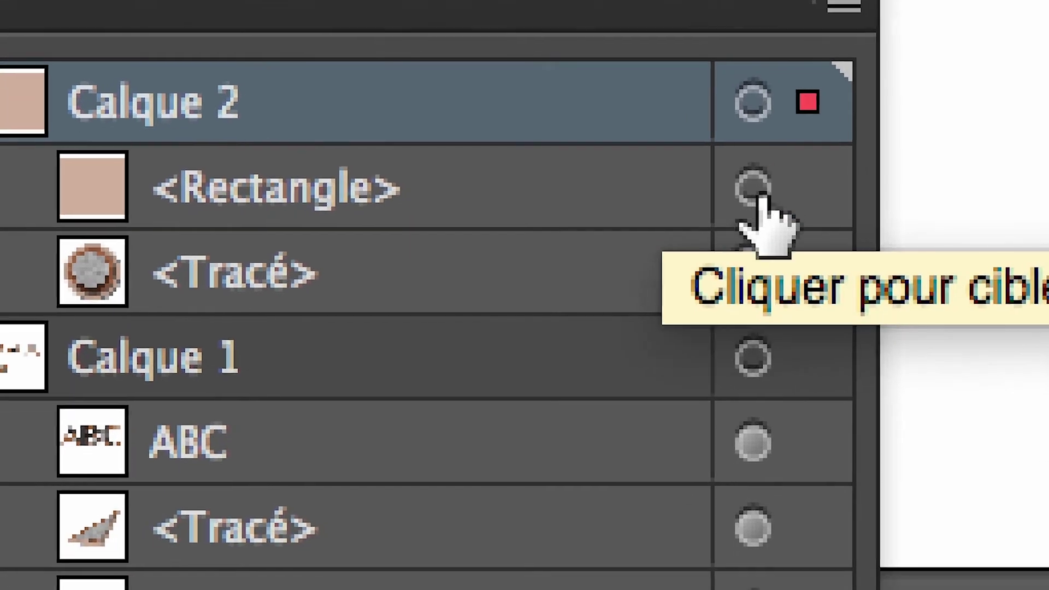
shift+click(718, 252)
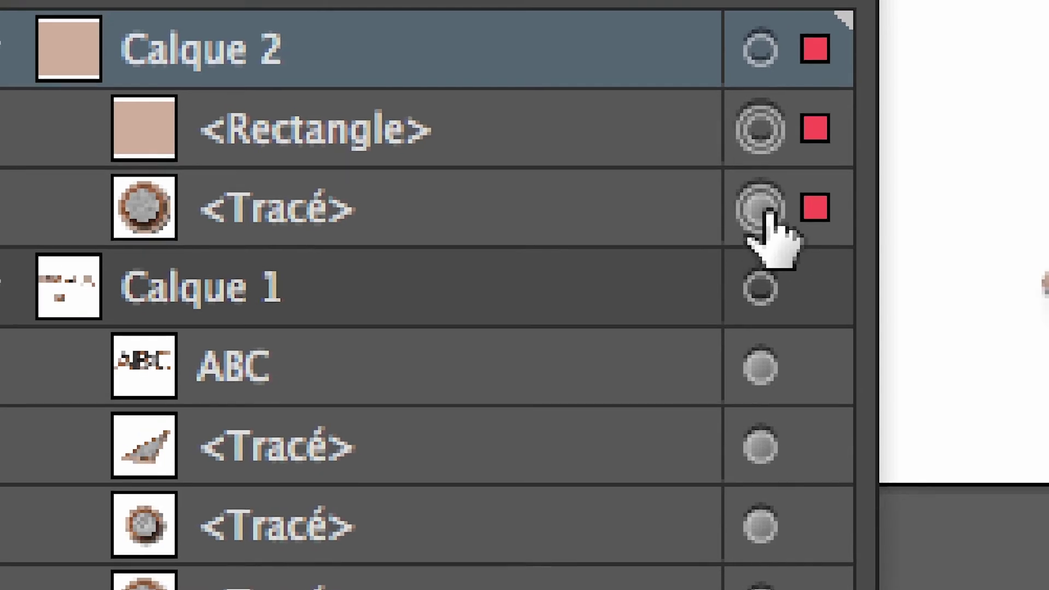
drag(763, 210, 775, 127)
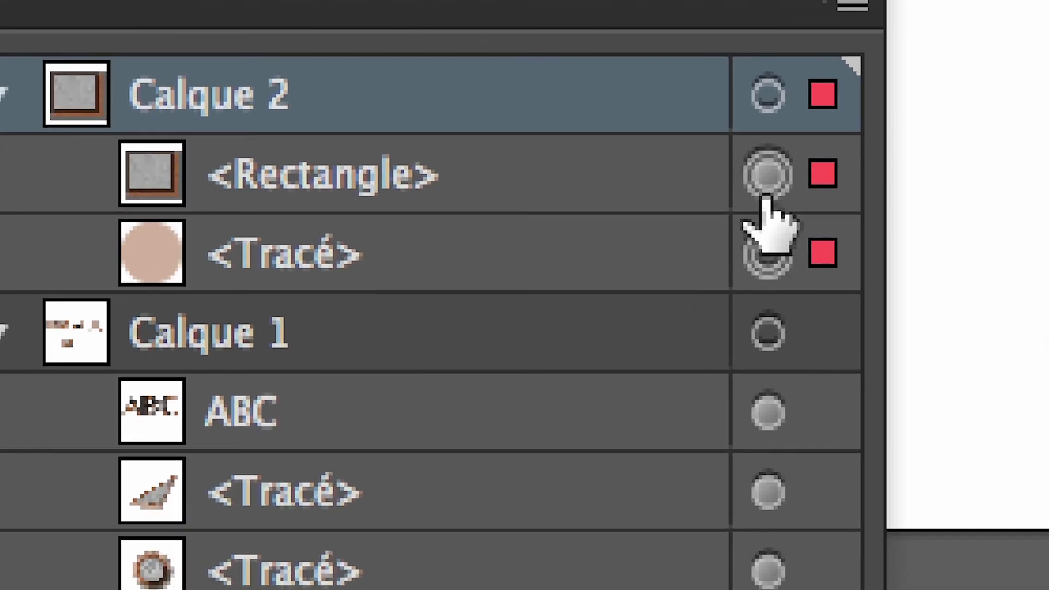
drag(767, 197, 770, 265)
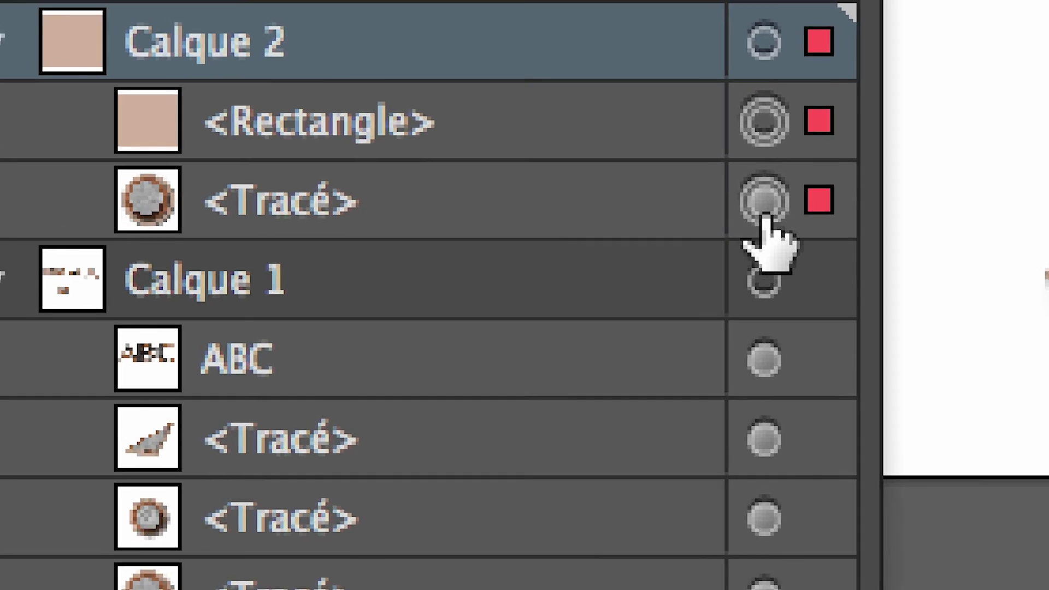
drag(767, 212, 770, 152)
drag(766, 198, 764, 199)
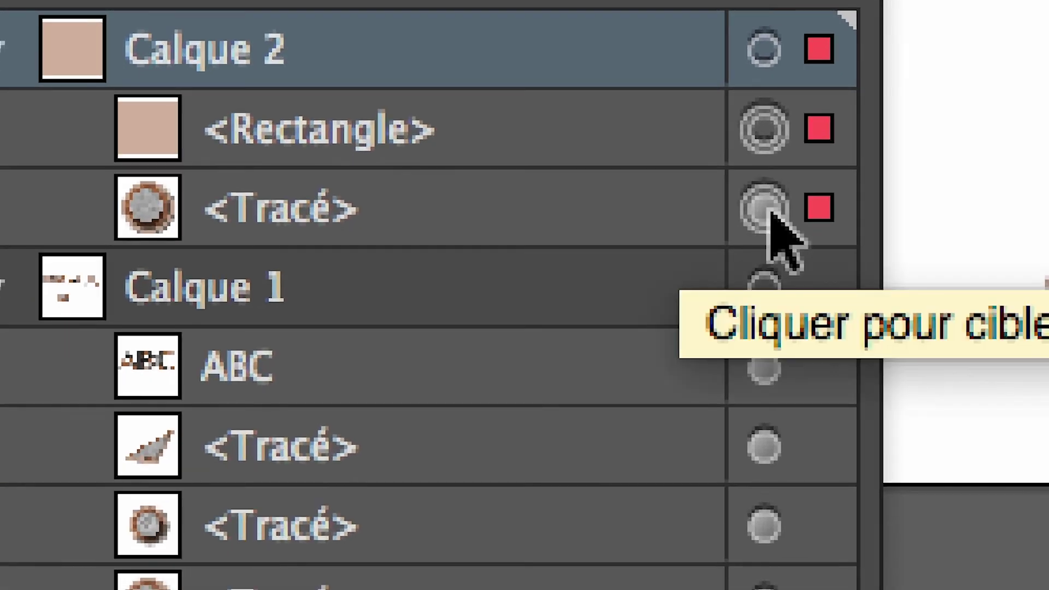
mouse_move(770, 219)
mouse_down()
mouse_move(771, 172)
mouse_move(761, 187)
mouse_up()
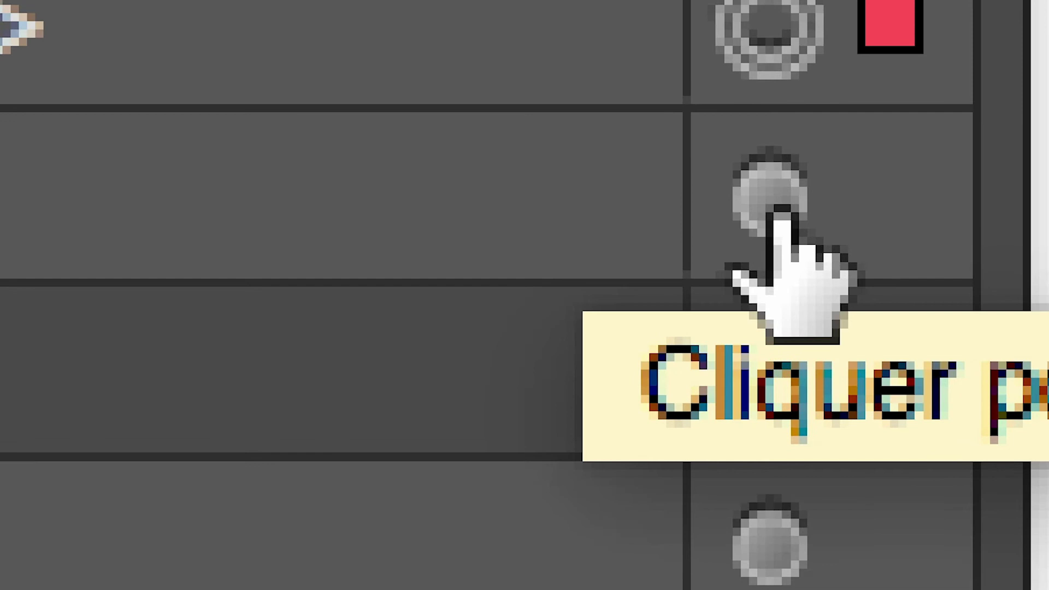
Step: Copy the circle copy's appearance onto the rectangle in Calque 2, keeping the circle's own, and target the rectangle
click(769, 322)
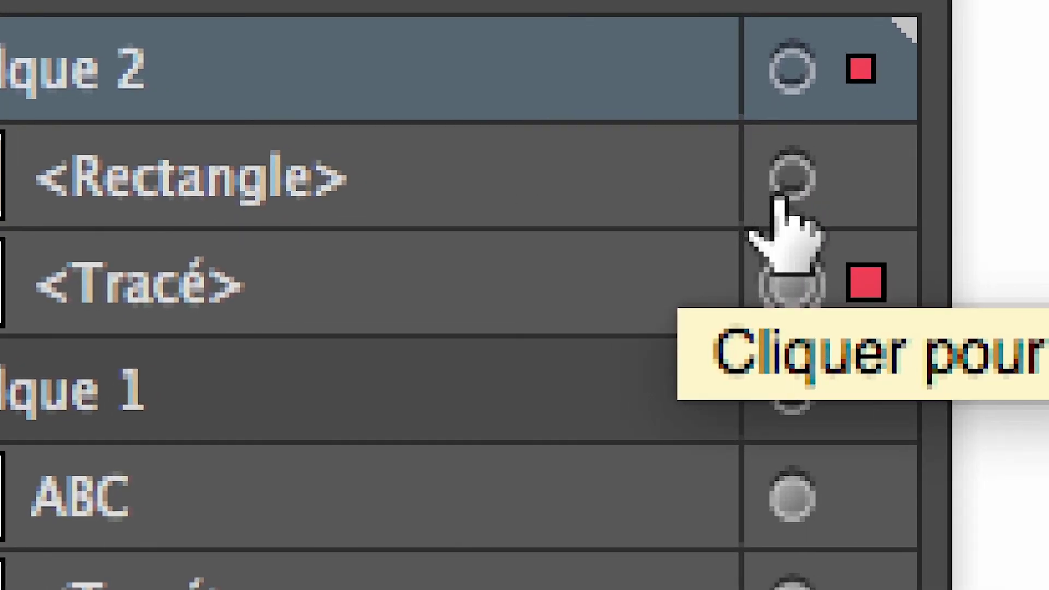
click(816, 46)
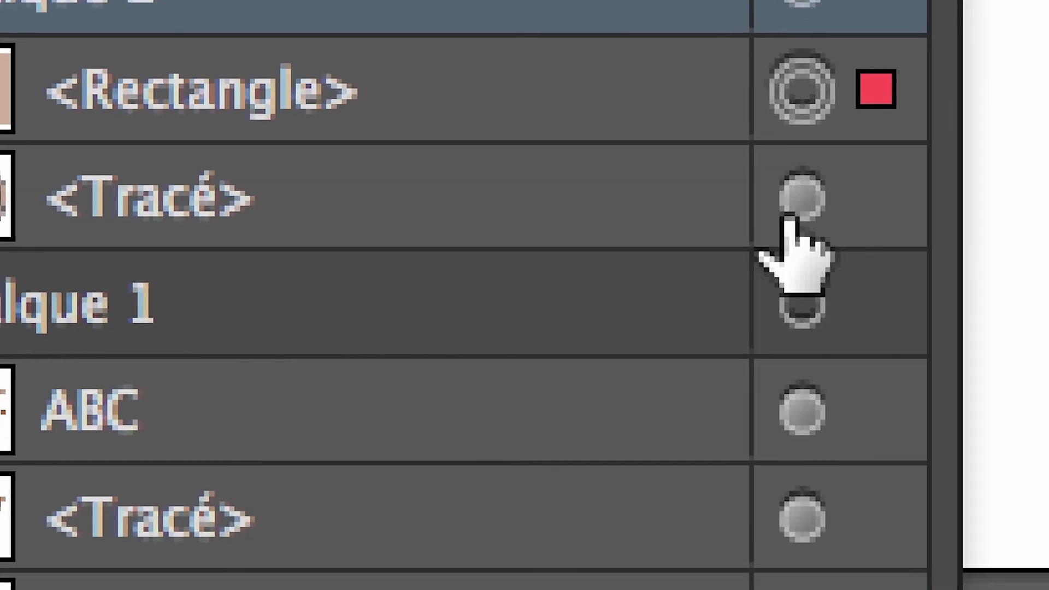
click(789, 200)
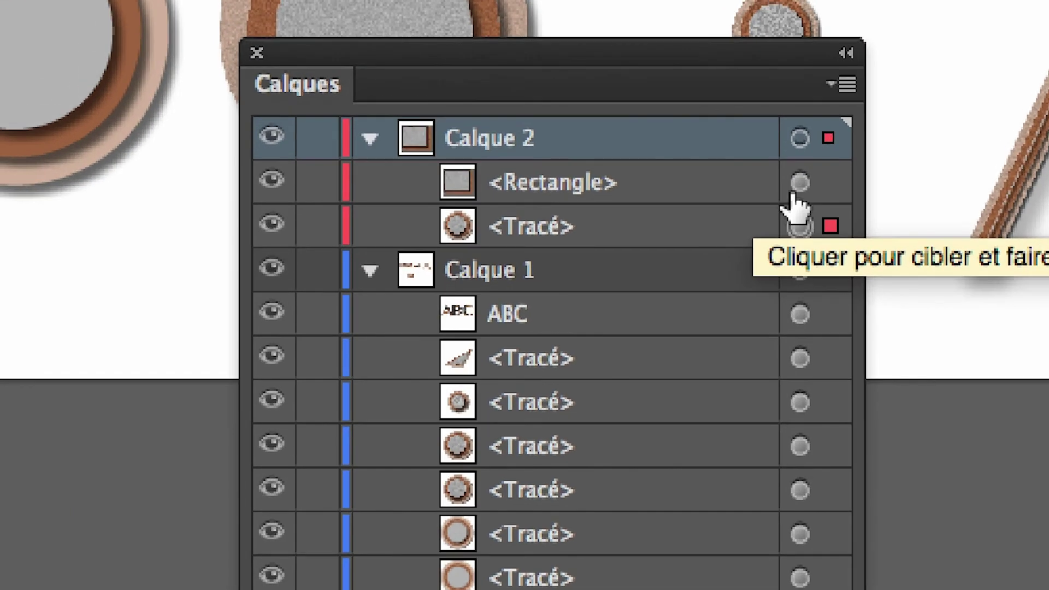
click(798, 185)
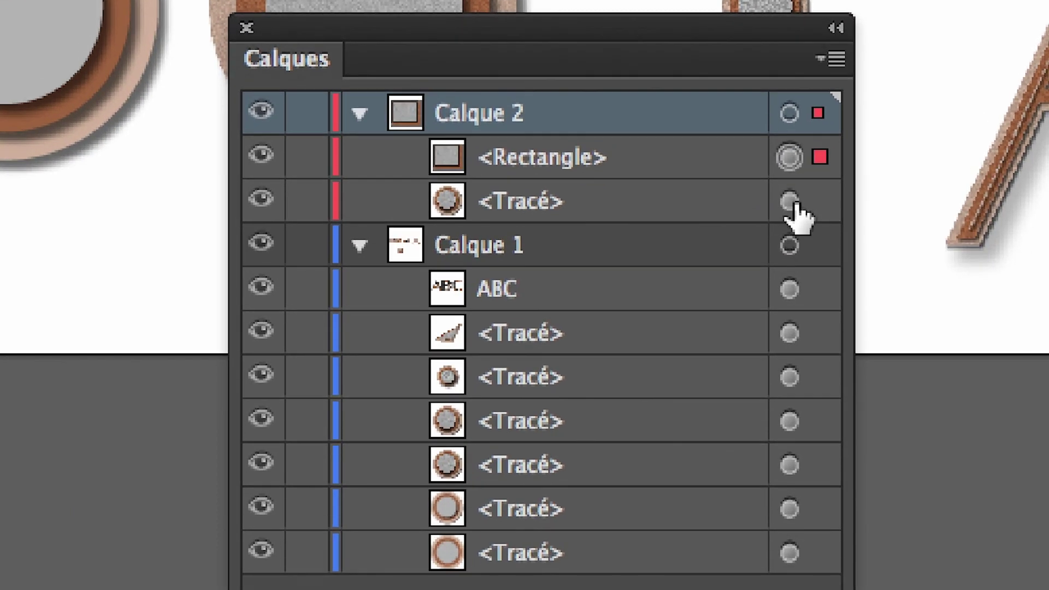
Step: Target the circle path and the rectangle in Calque 2 alternately to compare their appearances, ending with the rectangle targeted
click(801, 227)
click(789, 158)
click(789, 202)
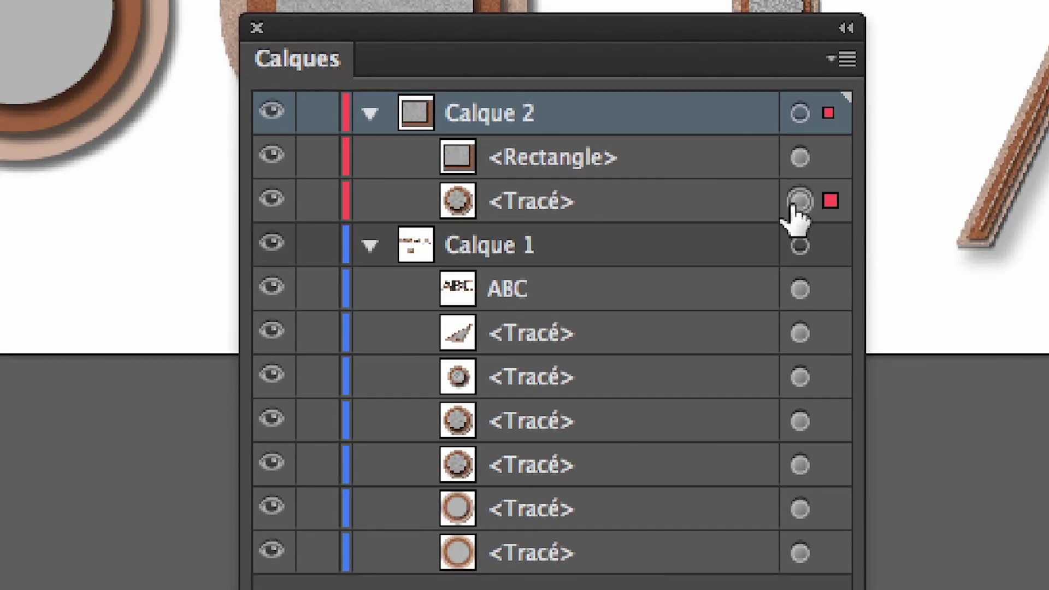
click(796, 189)
click(796, 232)
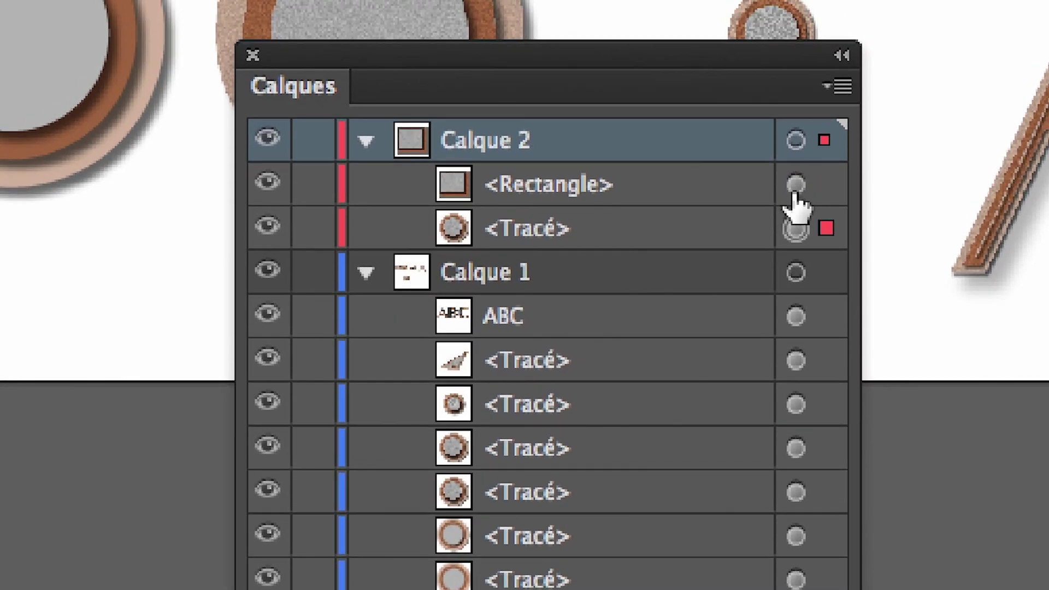
click(796, 188)
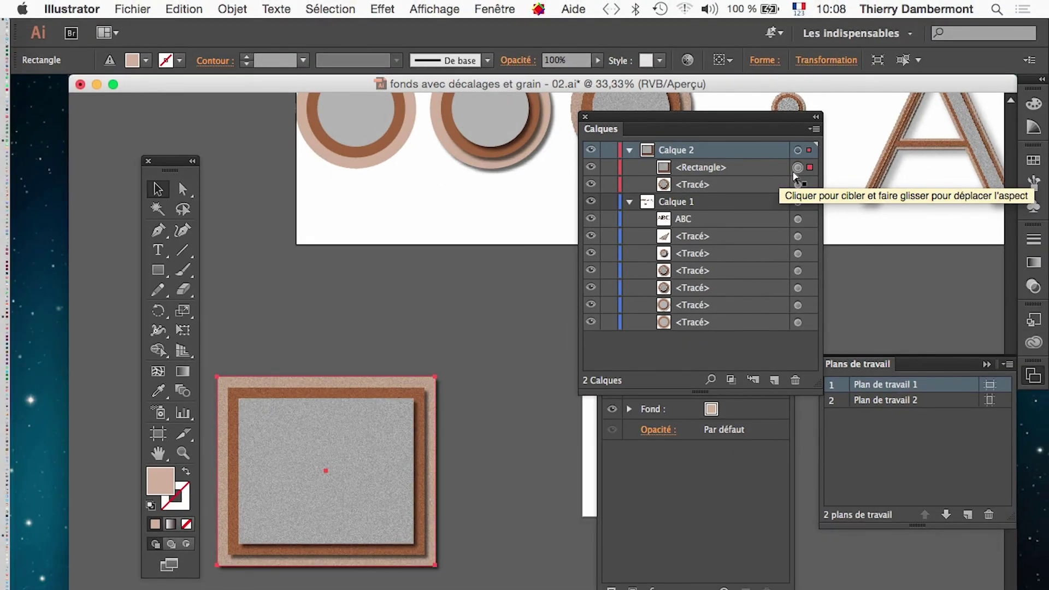
Step: Bring the rectangle's Aspect panel to the front and reposition it clear of the object list in Calques
click(645, 462)
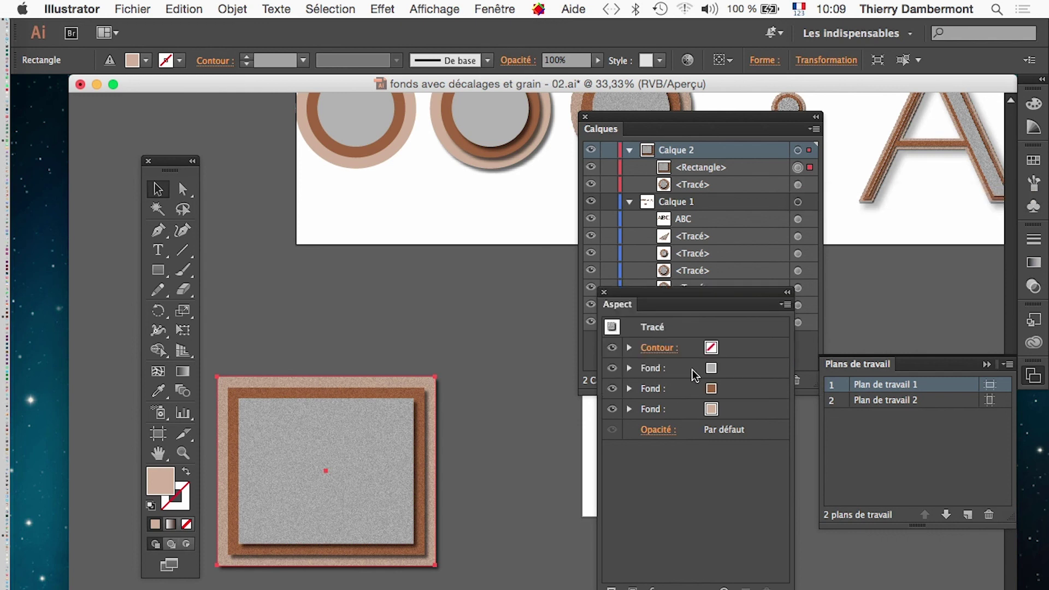
drag(711, 292, 796, 355)
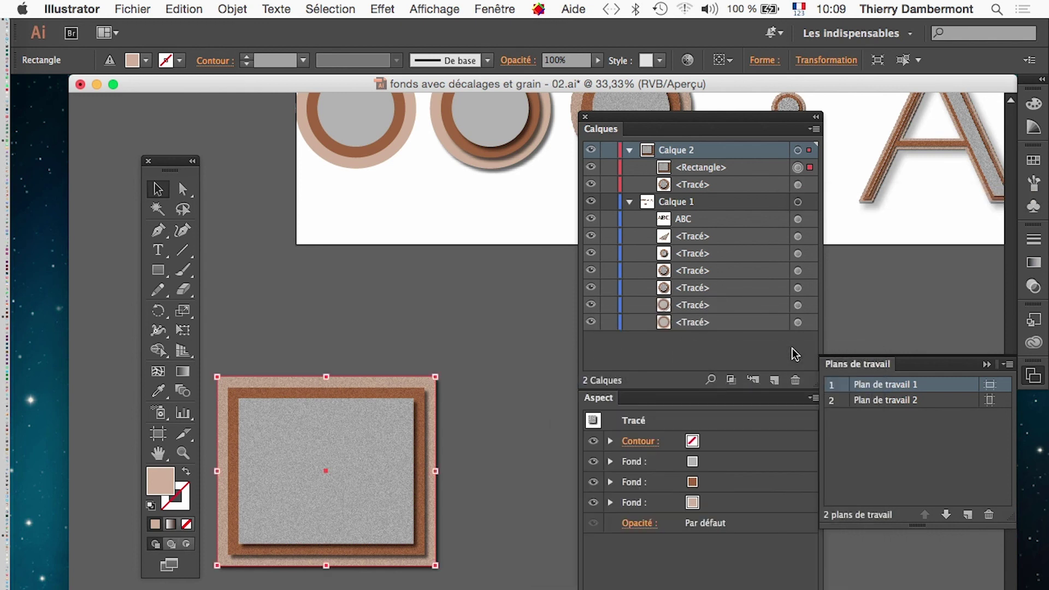
drag(604, 397, 514, 367)
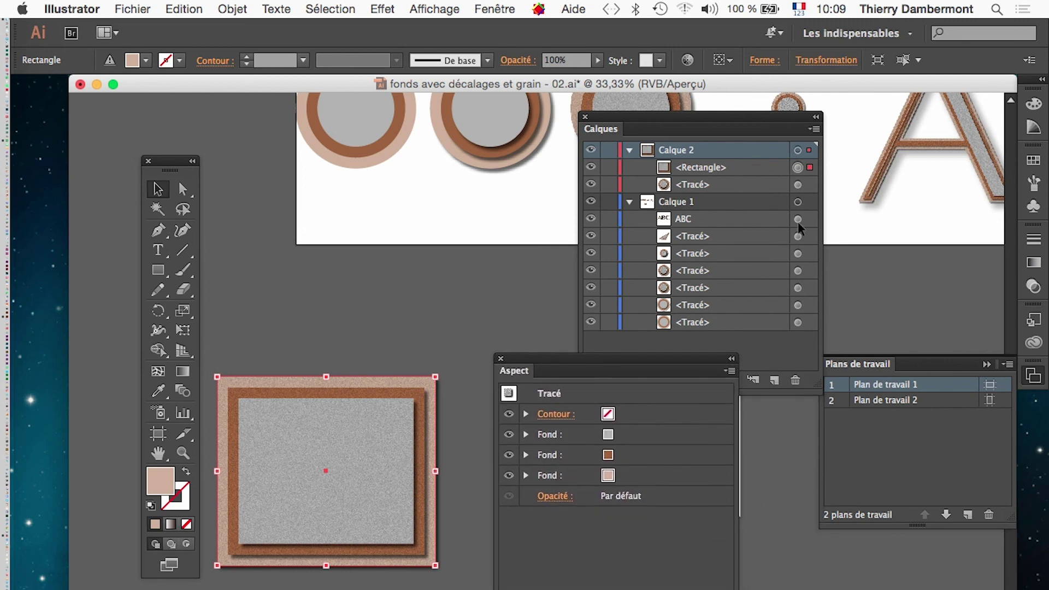